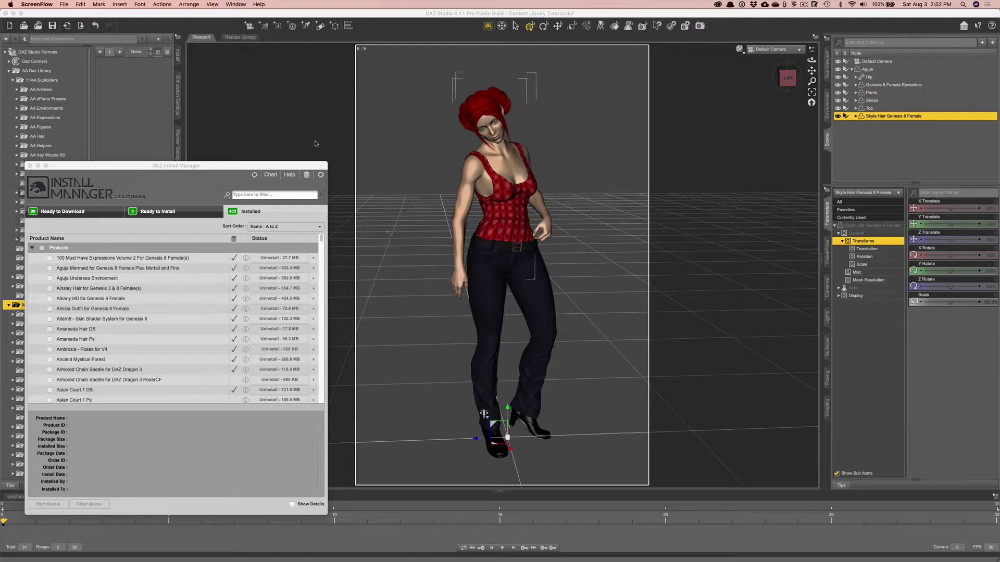
# In DAZ Studio's Smart Content pane, list All Products to show the five installed items.
pyautogui.click(144, 22)
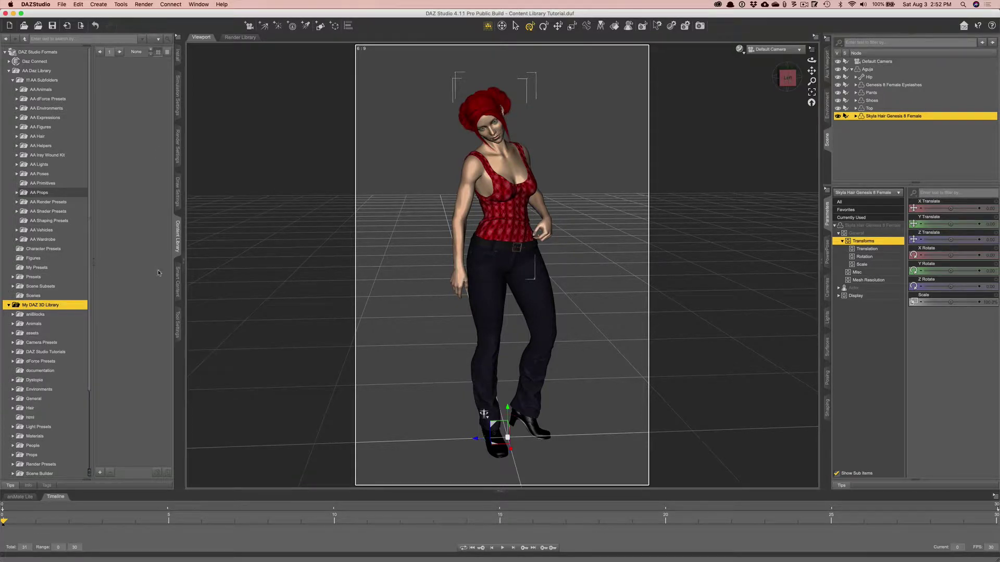
pyautogui.click(178, 281)
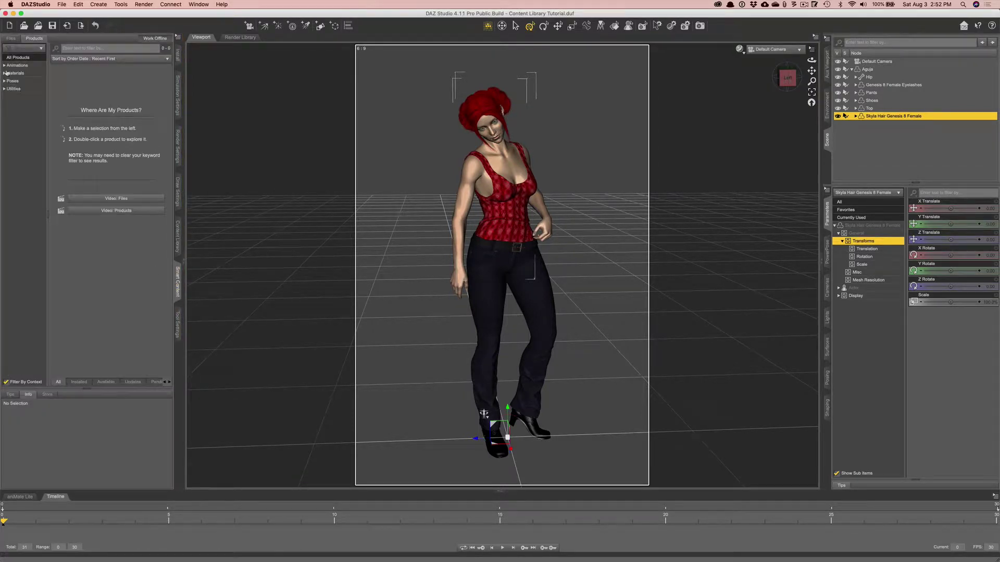
pyautogui.click(17, 57)
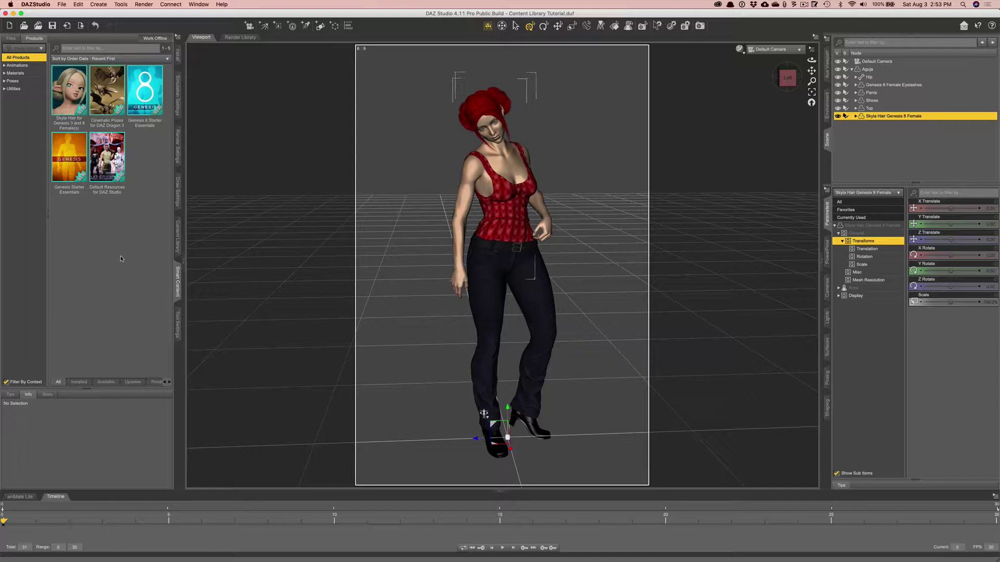
# Return to the Content Library folder tree to check the My DAZ 3D Library folder.
pyautogui.click(178, 242)
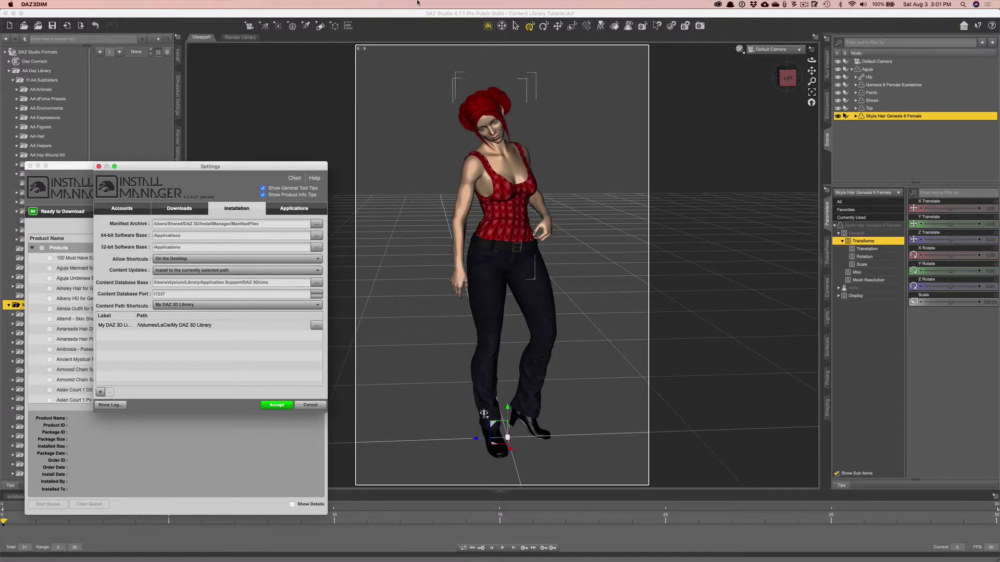
# Accept the settings with the My DAZ 3D Library shortcut selected, then view Ready to Download.
pyautogui.click(171, 327)
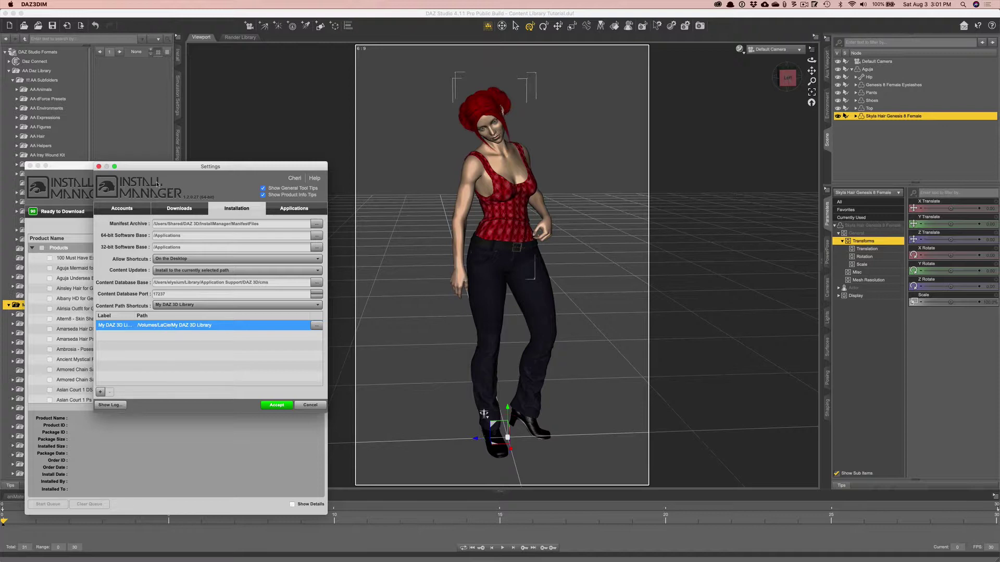
pyautogui.moveTo(150, 170); pyautogui.dragTo(228, 139)
pyautogui.click(356, 374)
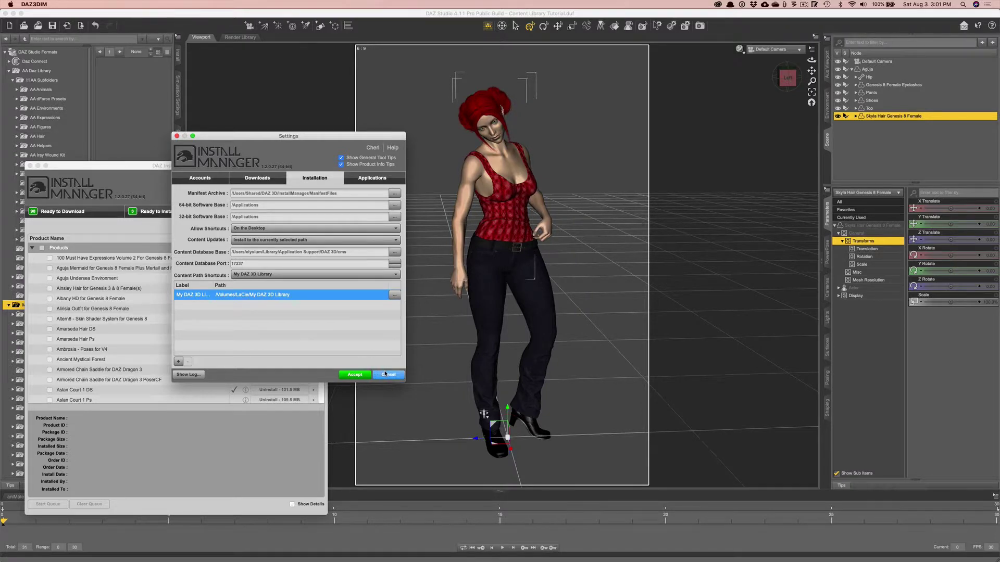
pyautogui.click(71, 212)
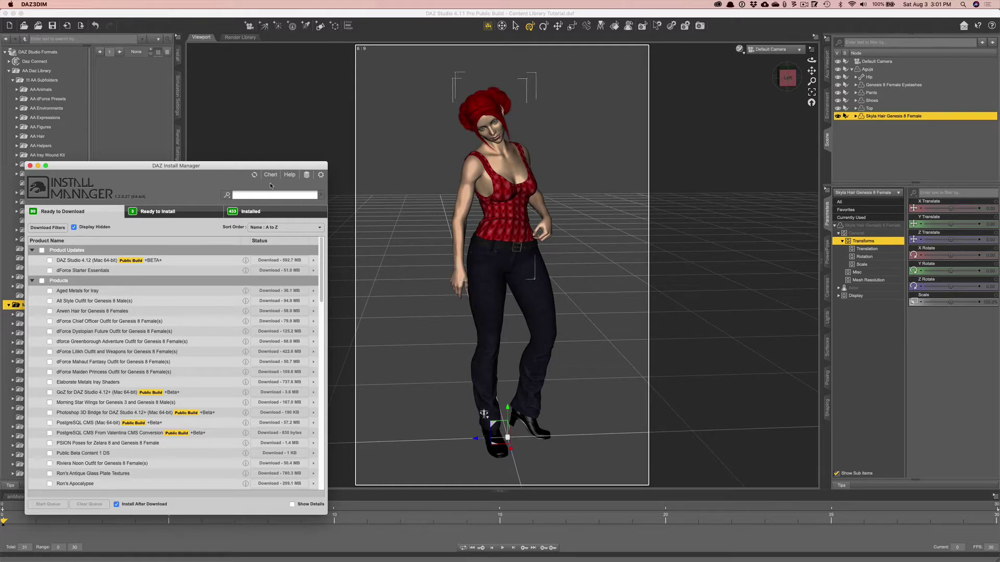
# Reopen Install Manager Settings and show the Installation options with the My DAZ 3D Library shortcut.
pyautogui.click(321, 175)
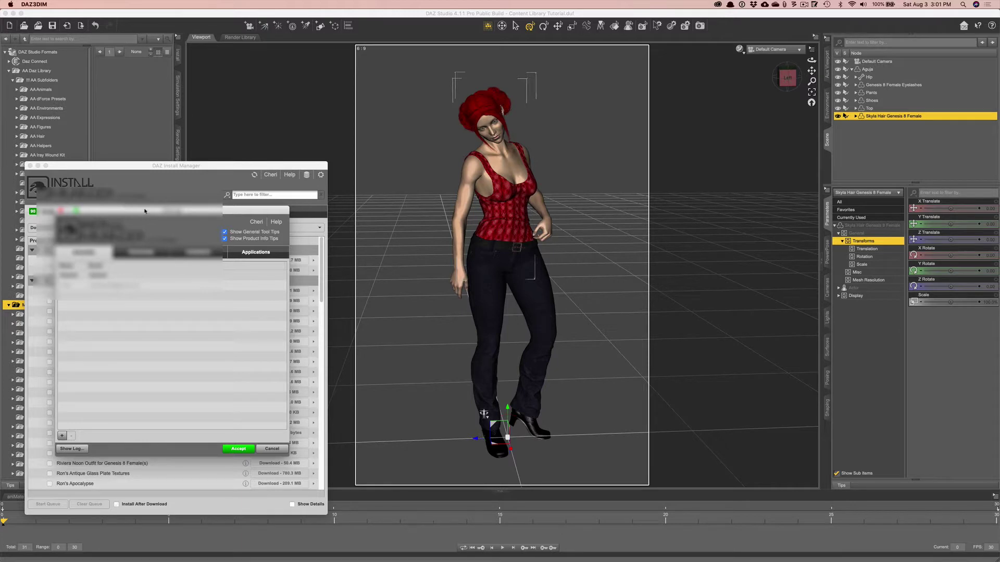
pyautogui.moveTo(144, 211); pyautogui.dragTo(129, 144)
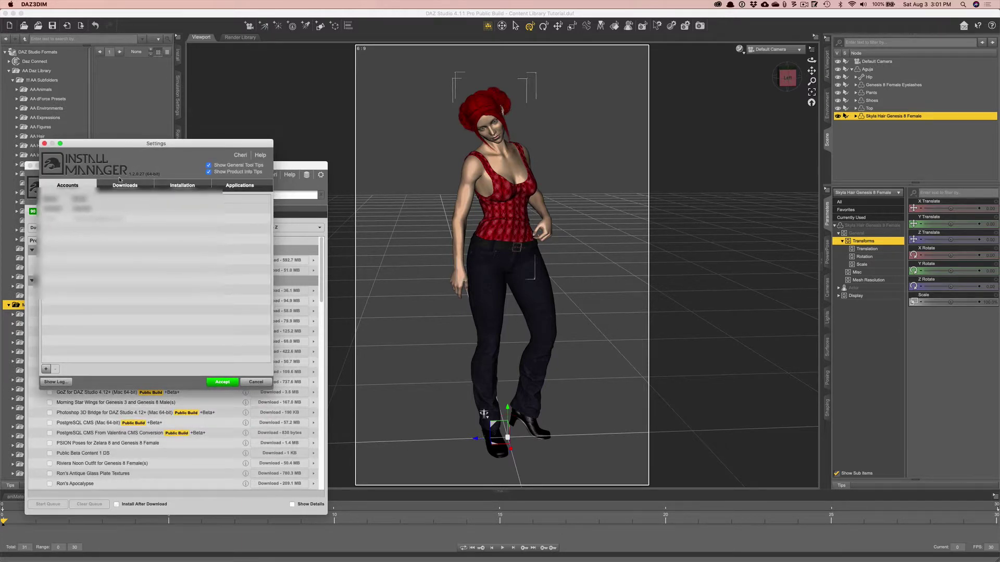
pyautogui.click(181, 187)
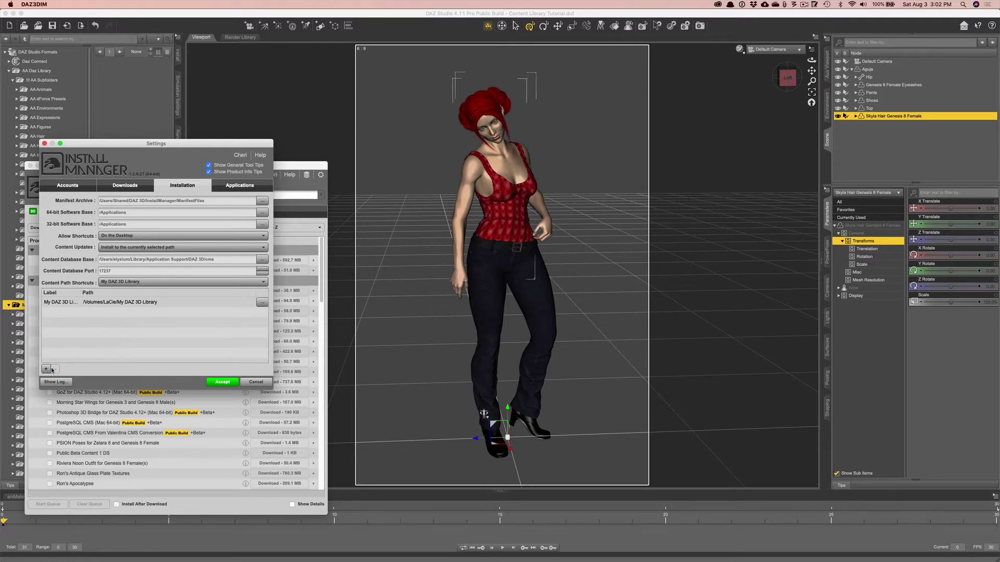
# Add a content path shortcut pointing to /Volumes/LaCie/My DAZ 3D Library.
pyautogui.click(263, 303)
pyautogui.click(46, 369)
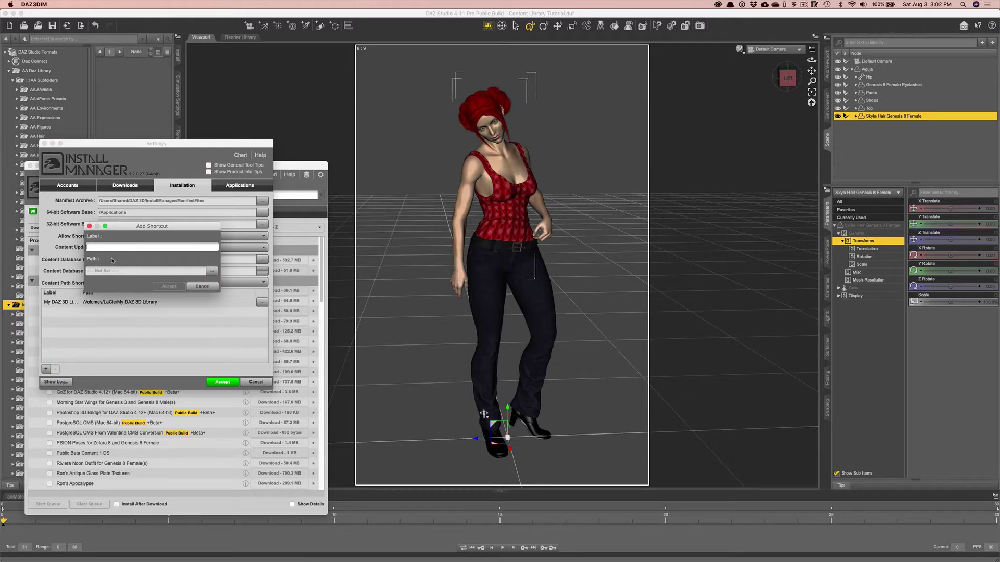
pyautogui.click(215, 273)
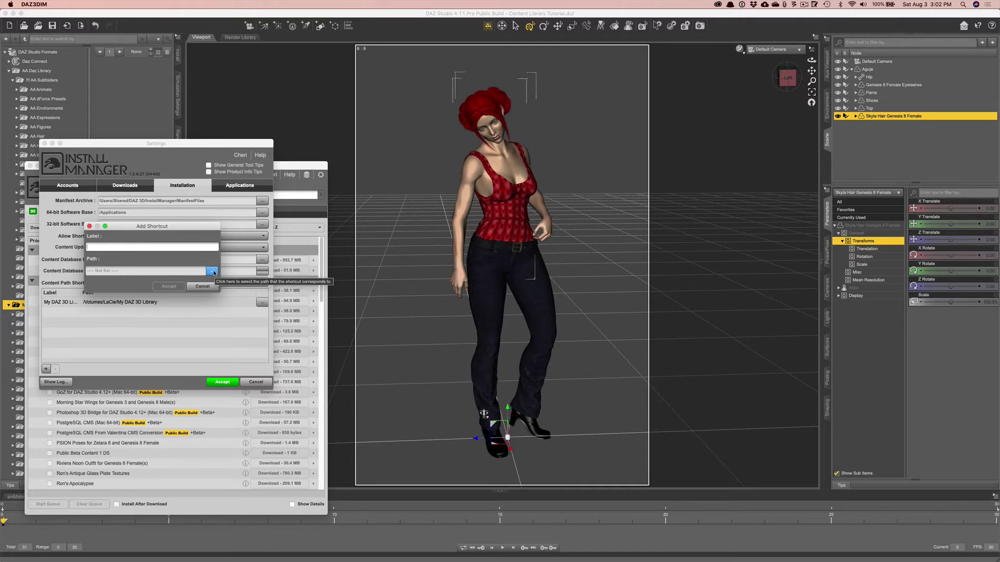
pyautogui.click(213, 271)
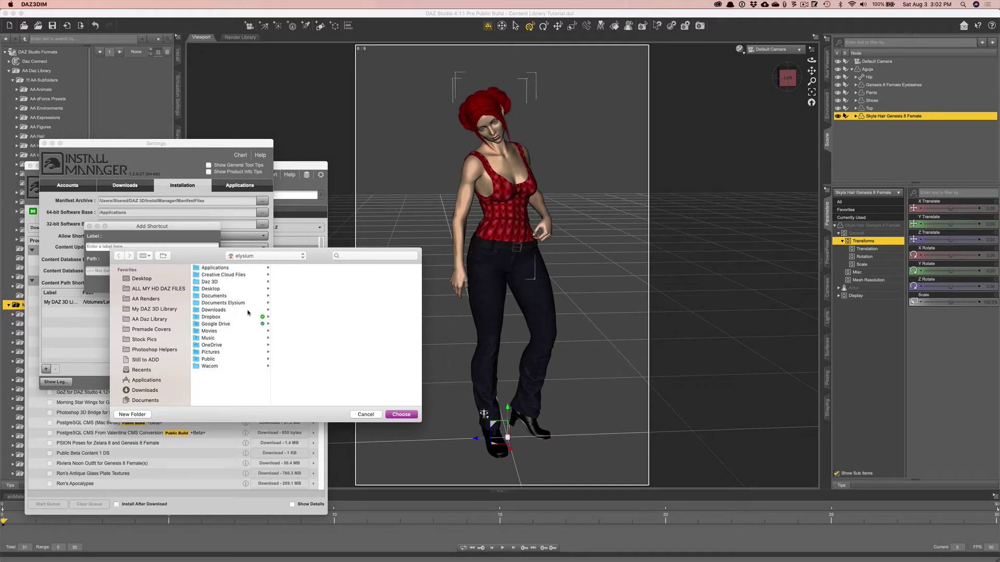
pyautogui.click(146, 310)
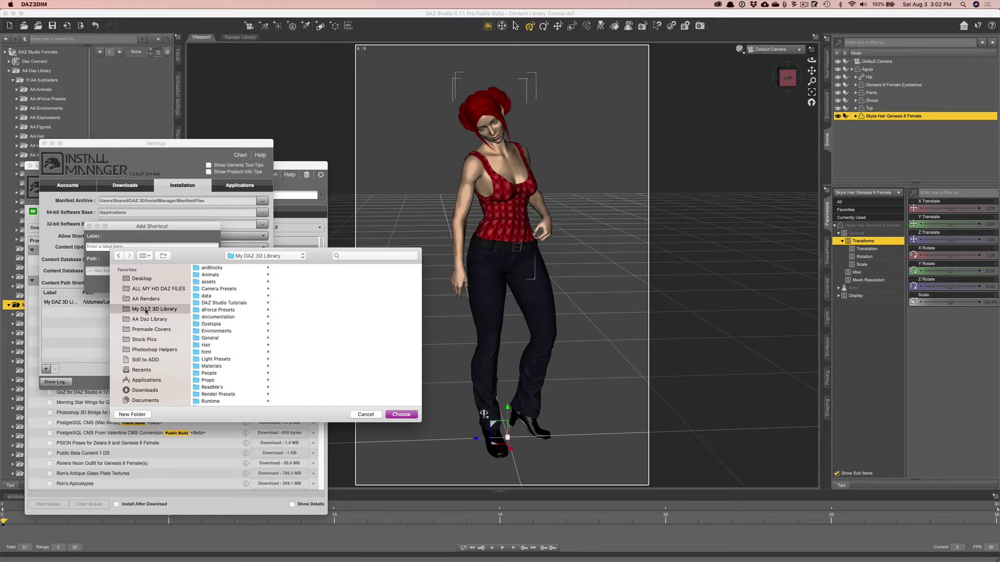
pyautogui.click(244, 257)
pyautogui.click(228, 285)
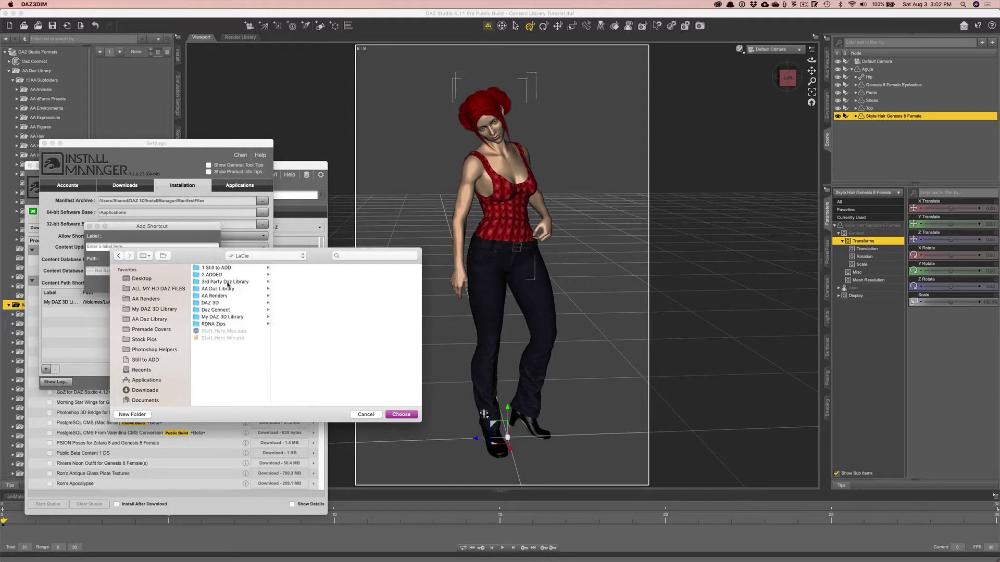
pyautogui.click(220, 317)
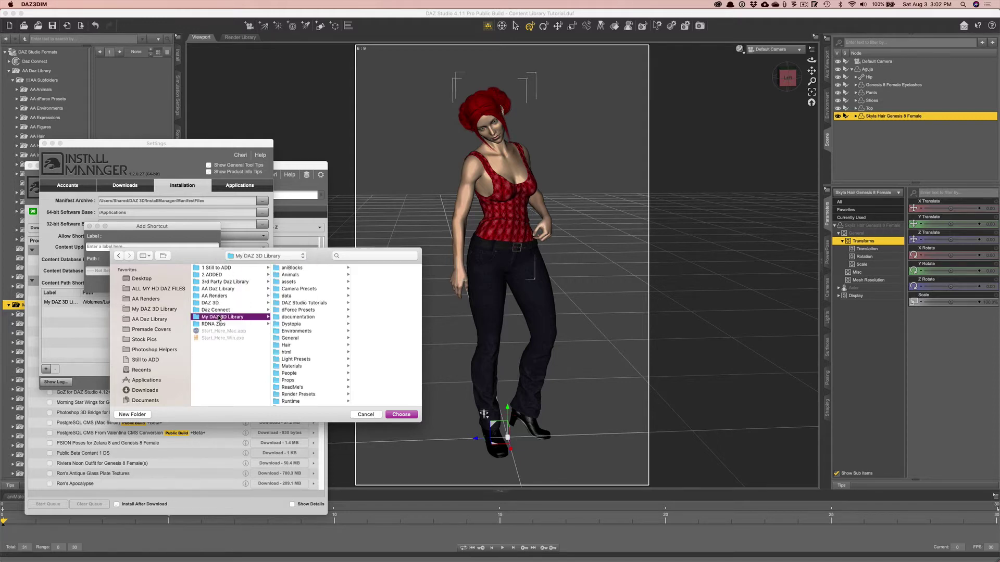
pyautogui.click(401, 415)
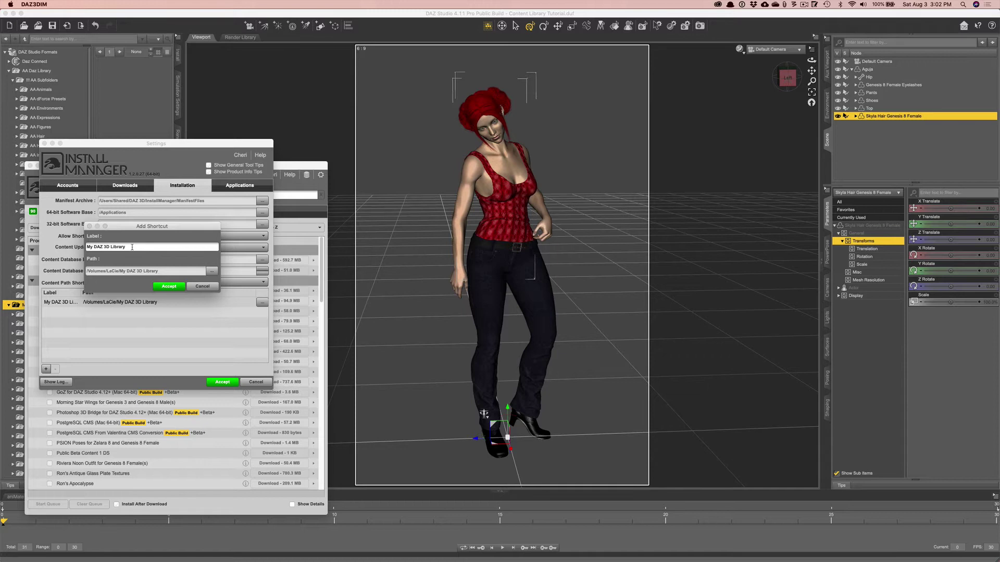
# Accept the new My DAZ 3D Library shortcut and decline the nested-directory warning.
pyautogui.click(160, 287)
pyautogui.click(164, 289)
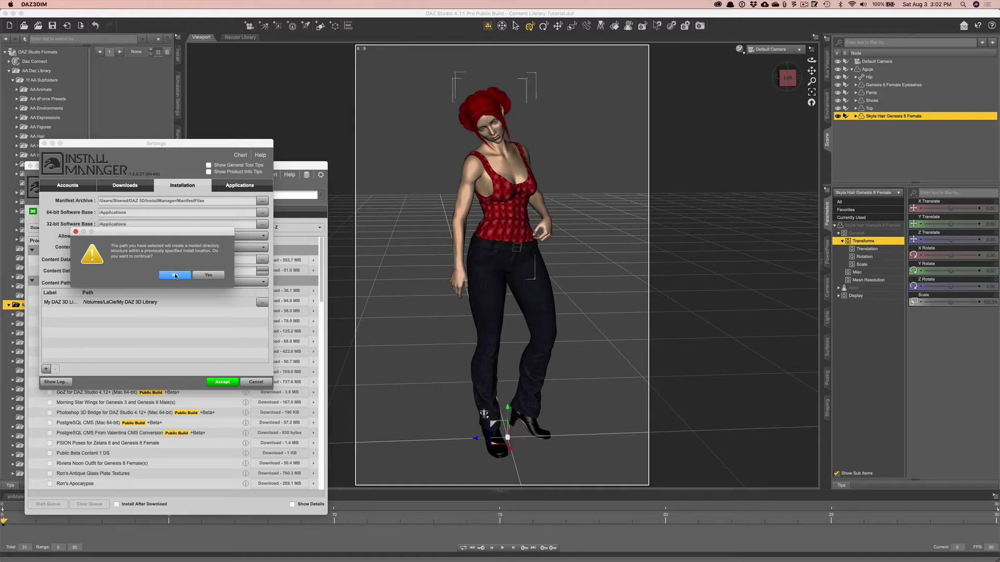
pyautogui.click(75, 232)
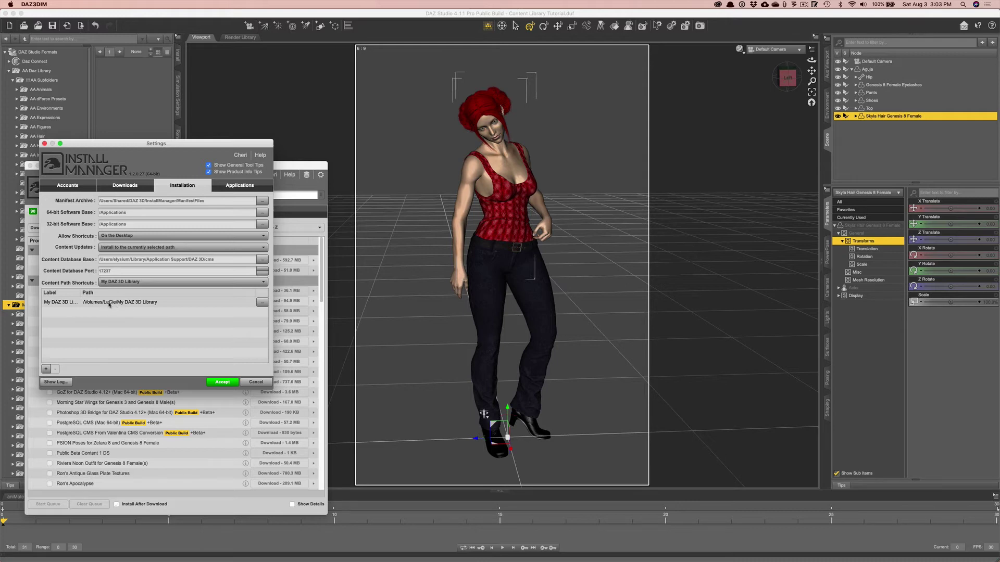
pyautogui.moveTo(116, 305)
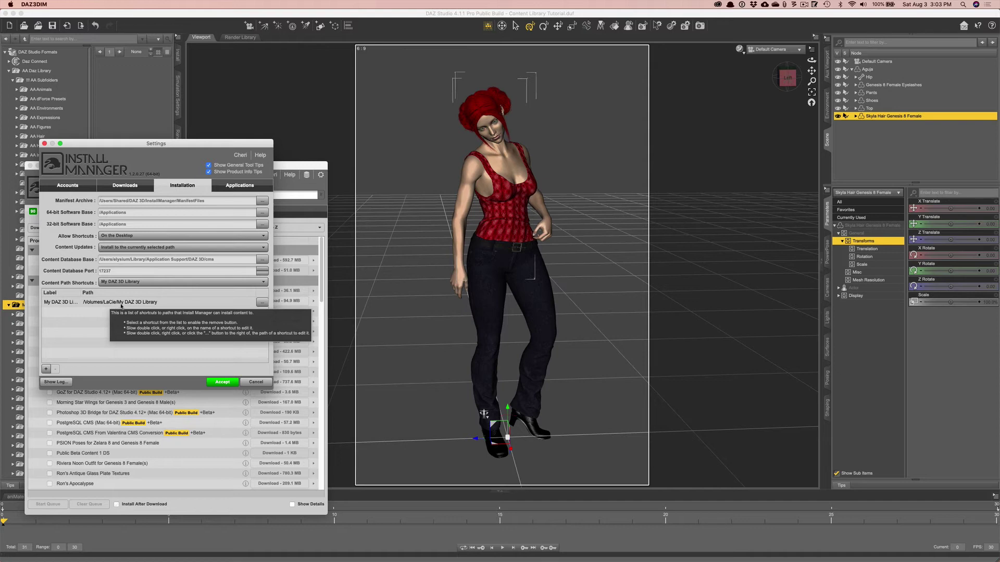
pyautogui.click(262, 303)
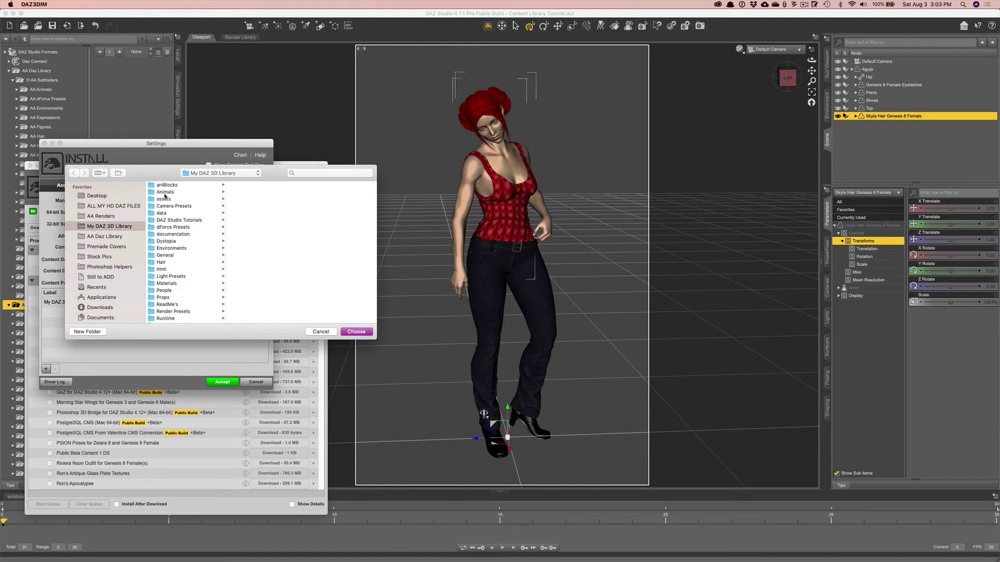
pyautogui.click(198, 173)
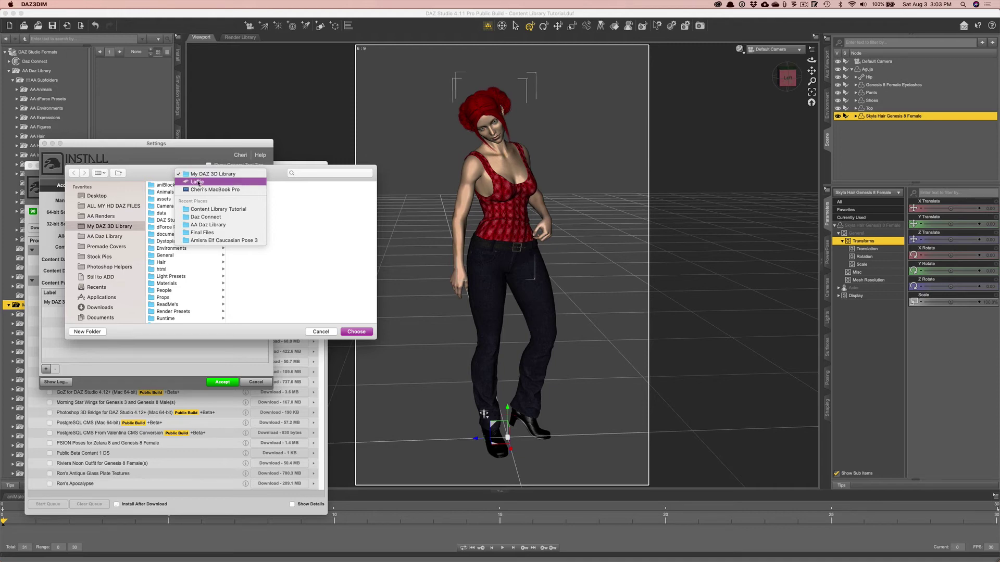
pyautogui.click(211, 174)
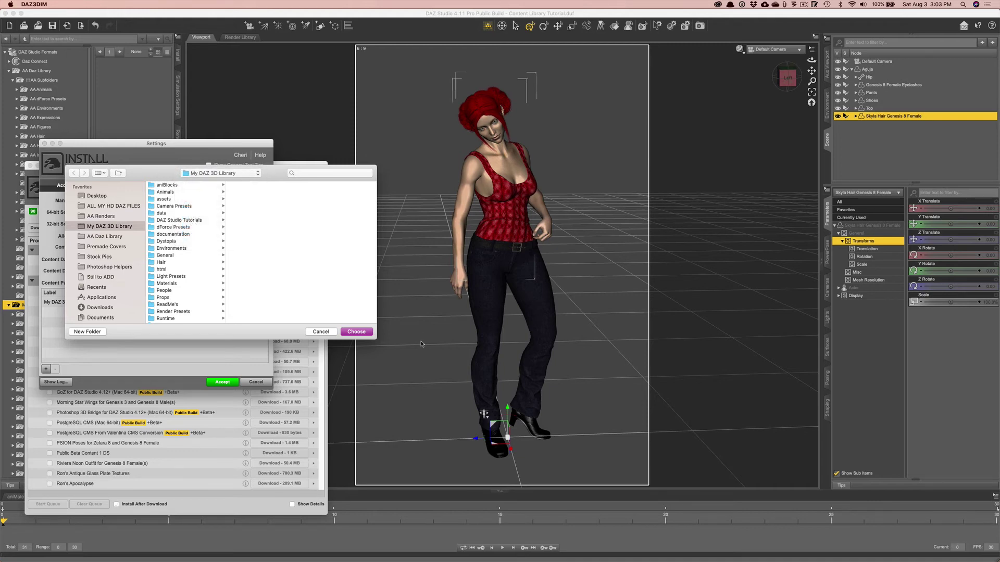
pyautogui.click(332, 333)
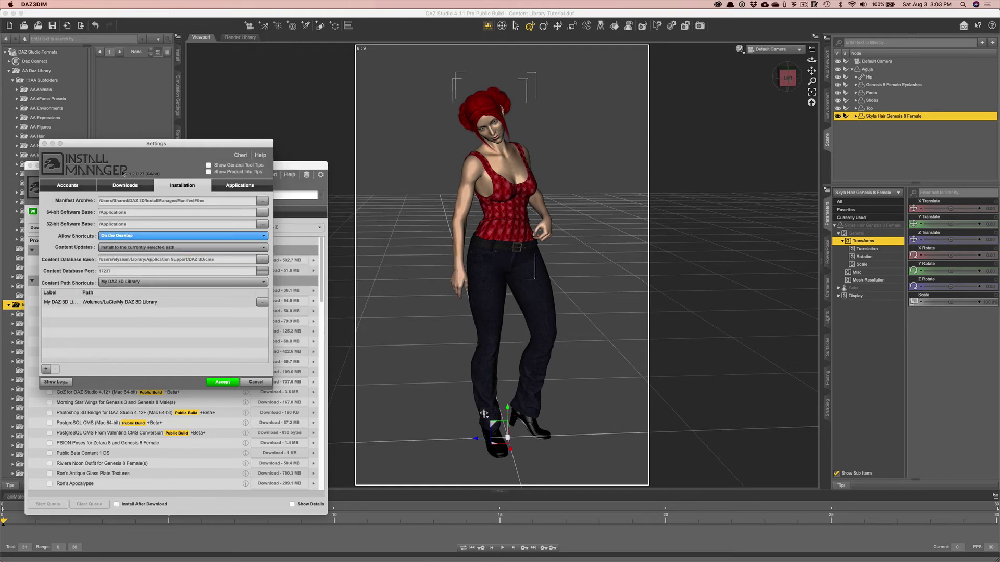
# Save the Installation settings and quit DAZ3DIM, returning to DAZ Studio's Content Library.
pyautogui.click(139, 248)
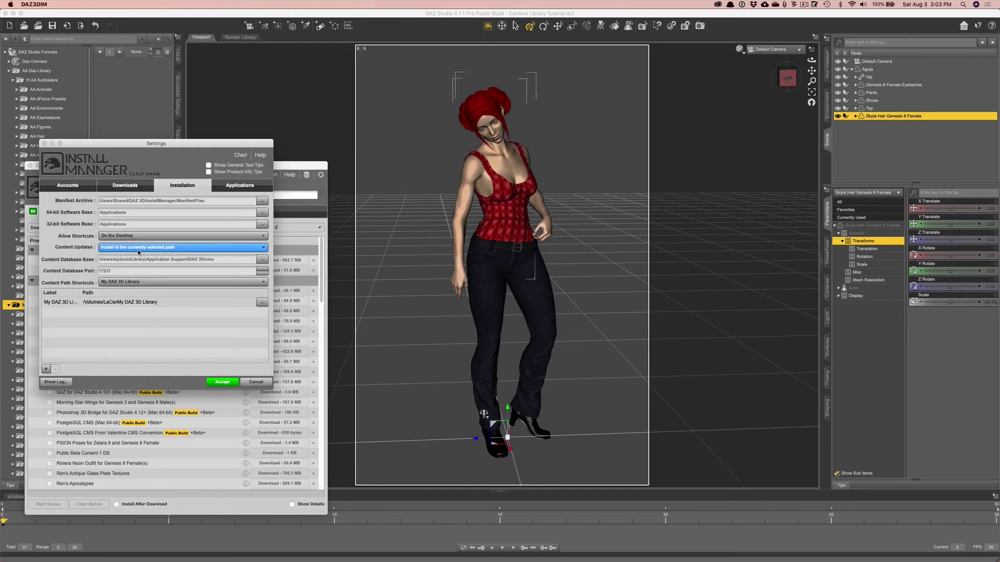
pyautogui.click(223, 382)
pyautogui.click(224, 383)
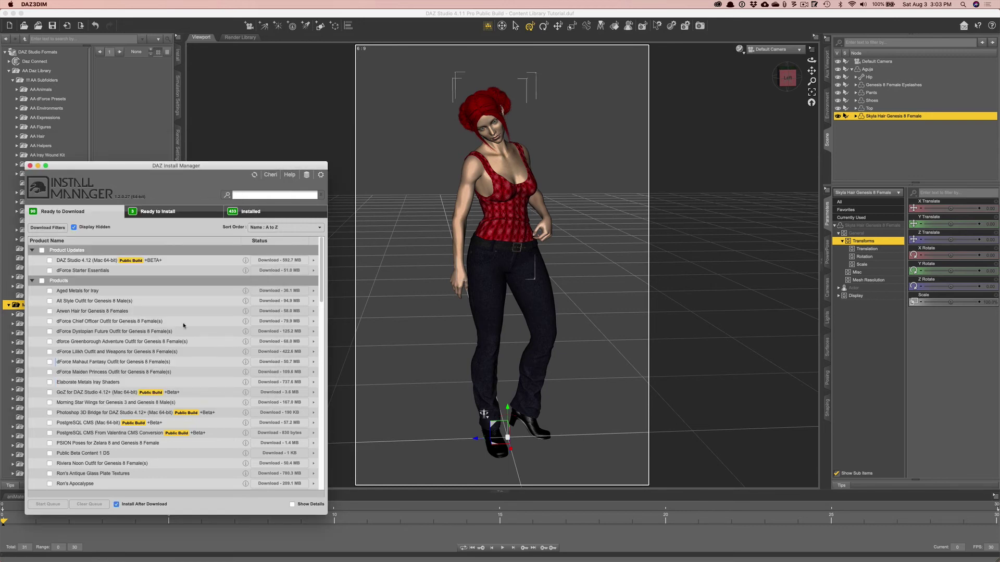
pyautogui.click(35, 4)
pyautogui.click(43, 53)
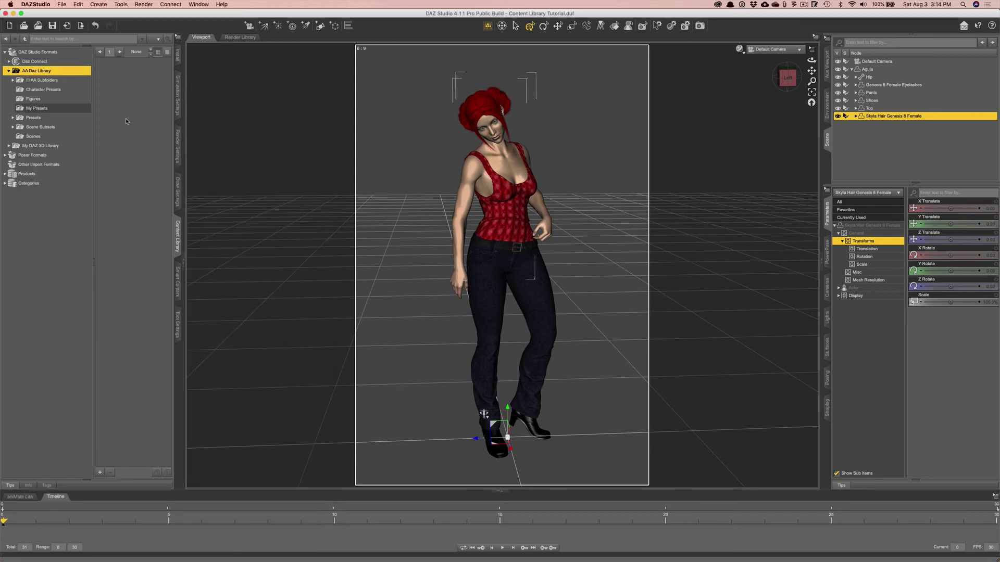